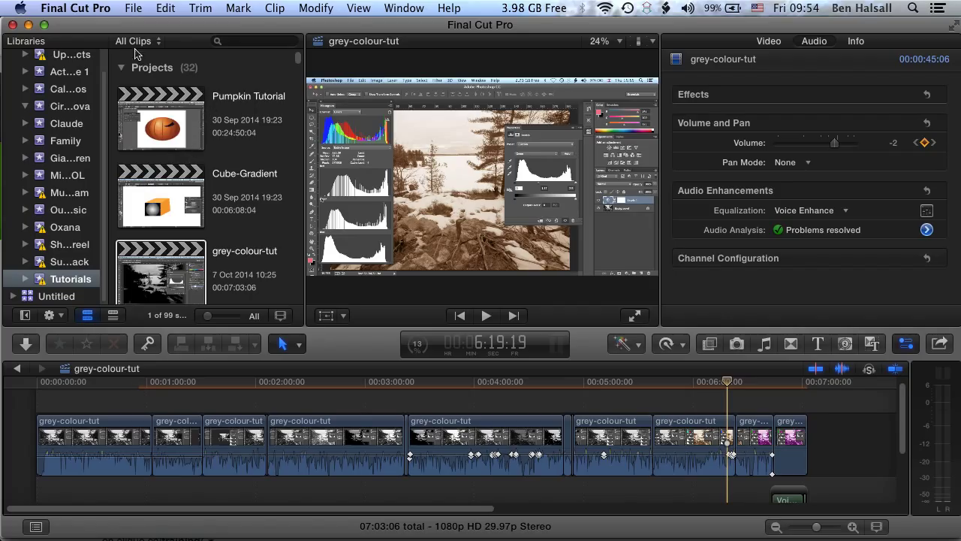
Step: Create a new project named 'Frame Rate & Resolution' and place it in the Tutorials event
click(134, 10)
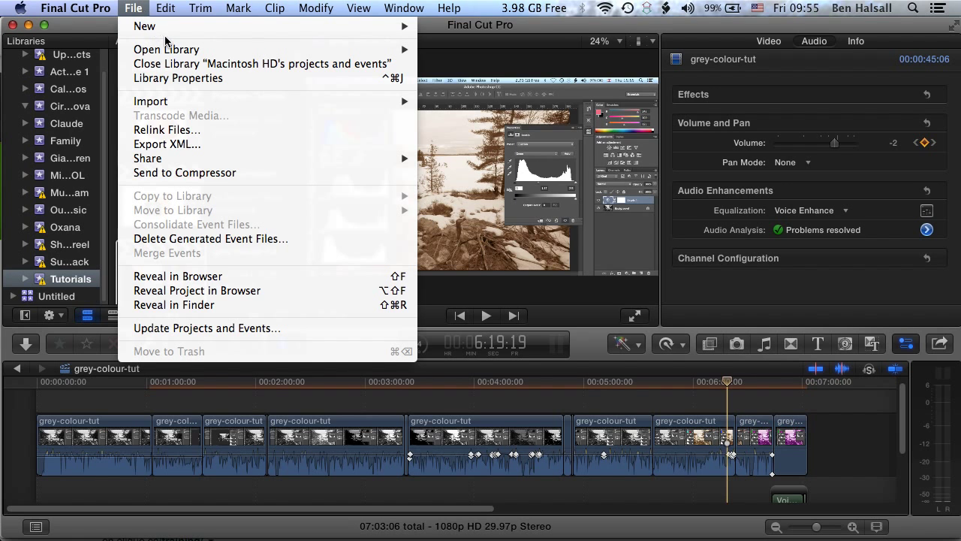
mouse_move(167, 27)
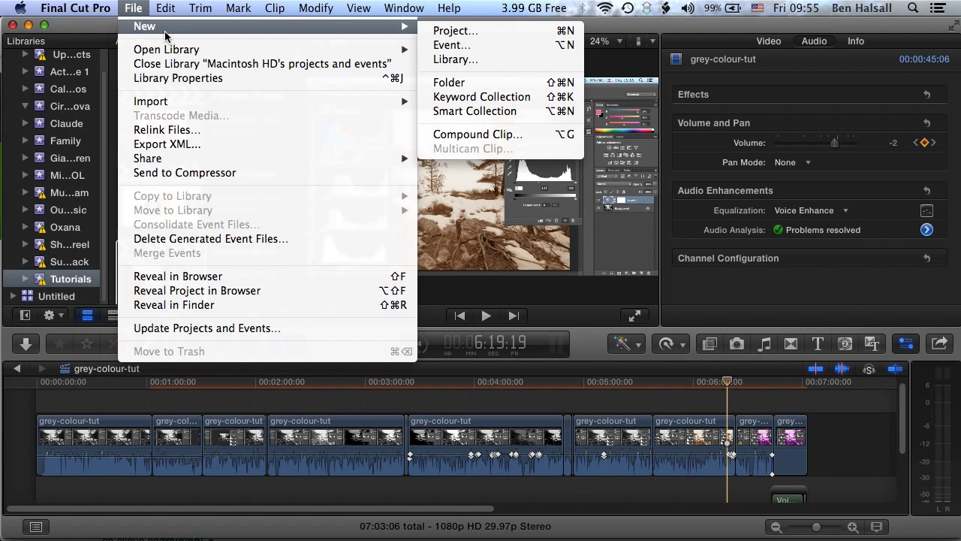
click(500, 31)
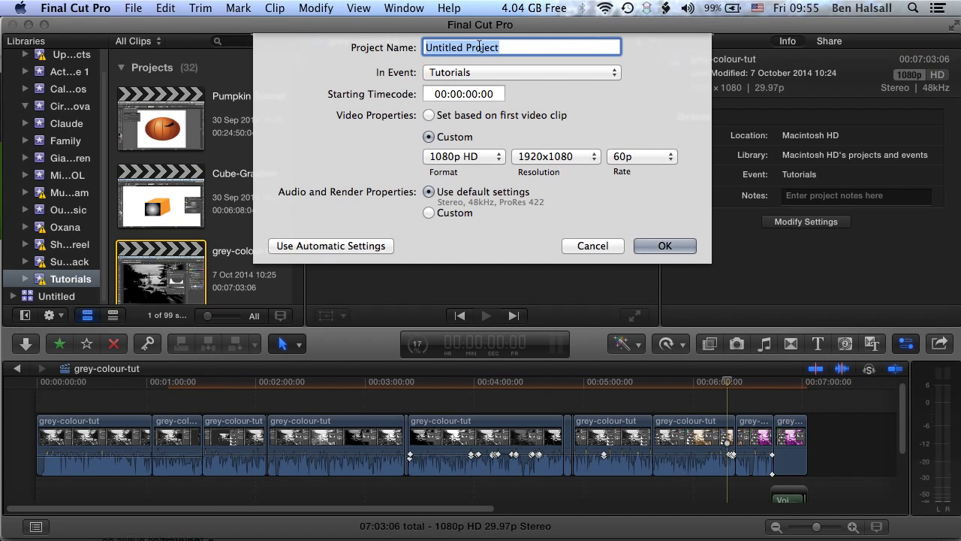
text(Frame Rate & Resolution)
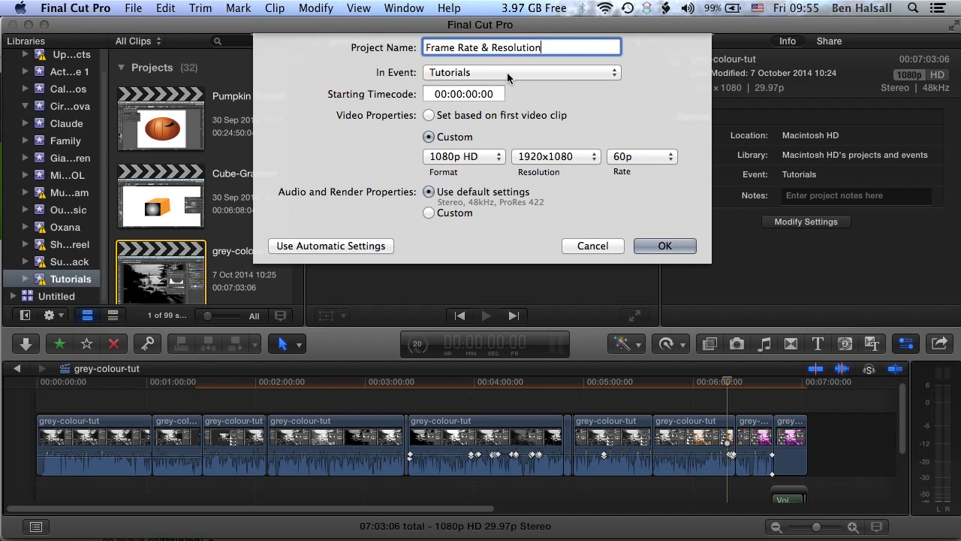
click(614, 72)
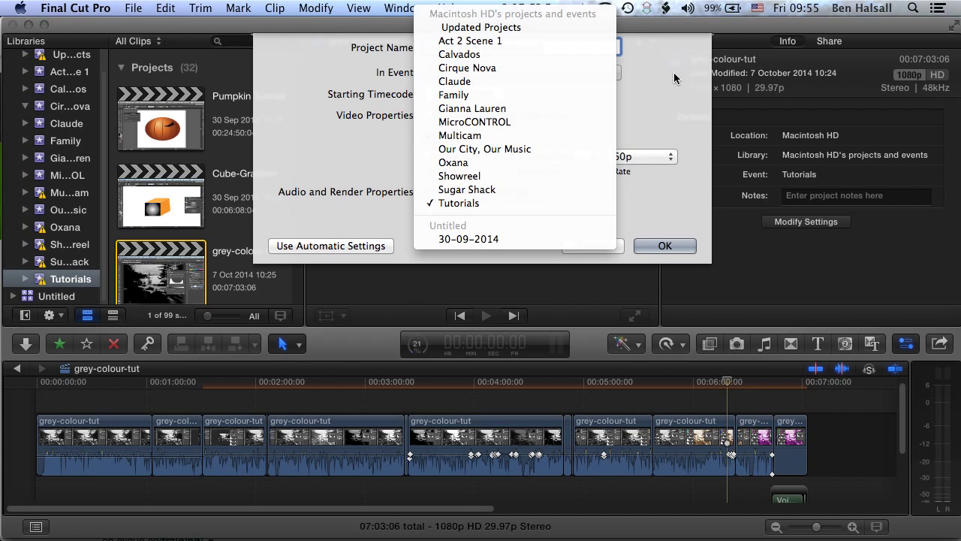
click(670, 96)
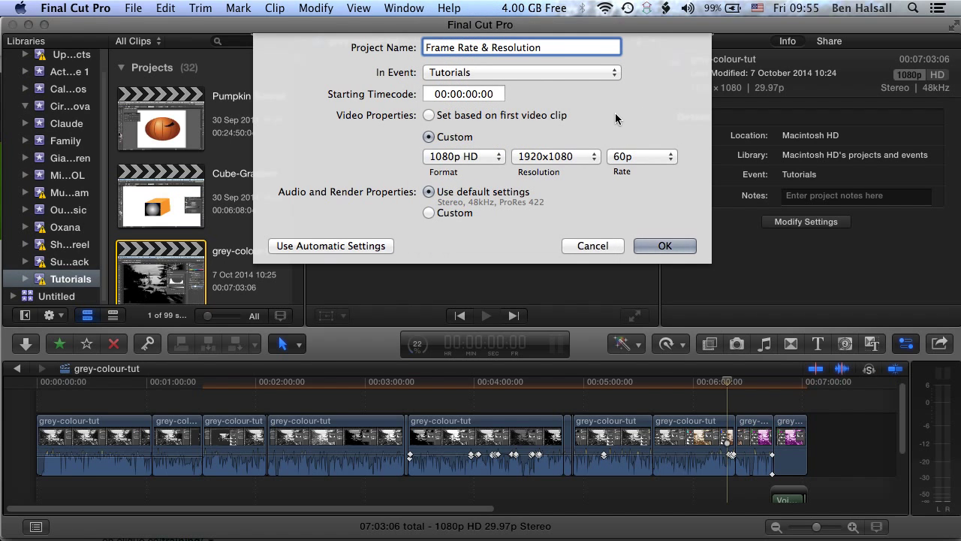
click(426, 116)
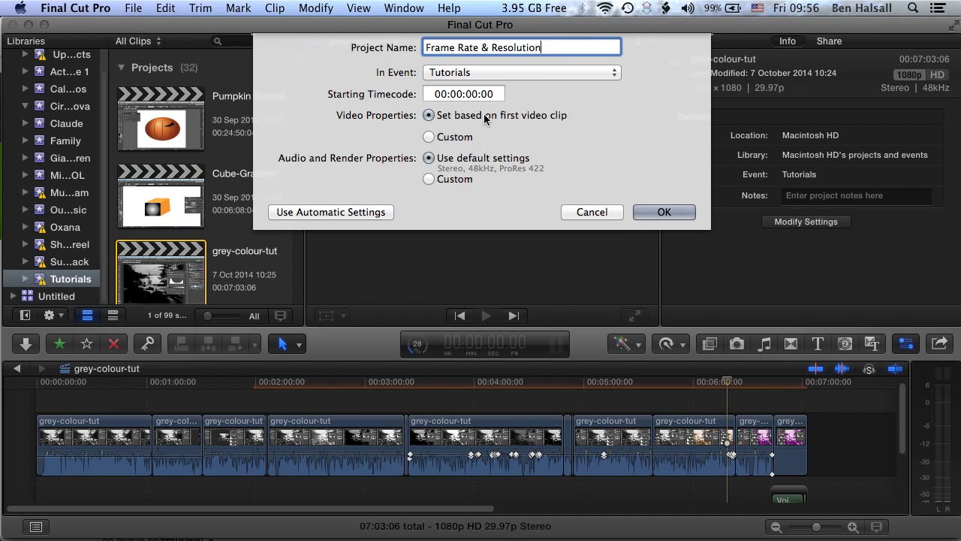
click(430, 137)
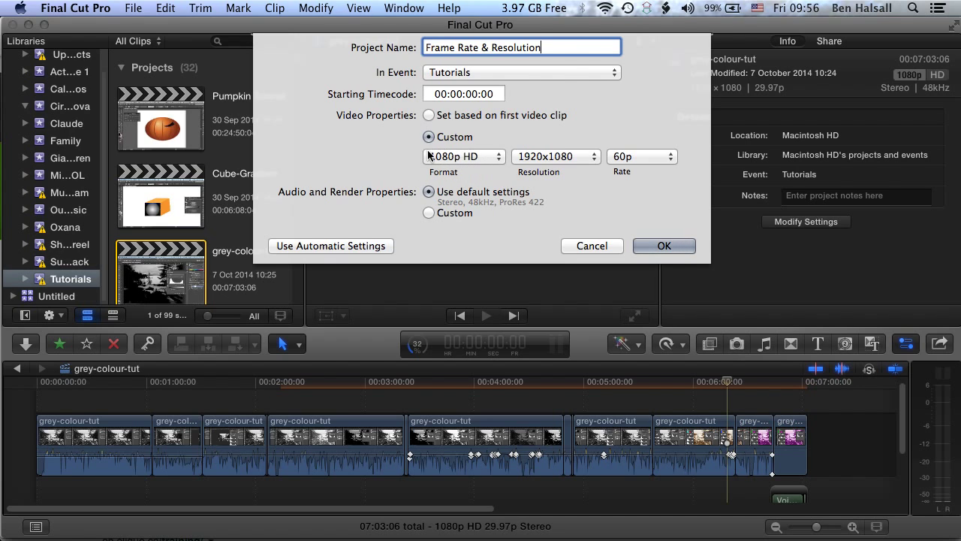
click(500, 157)
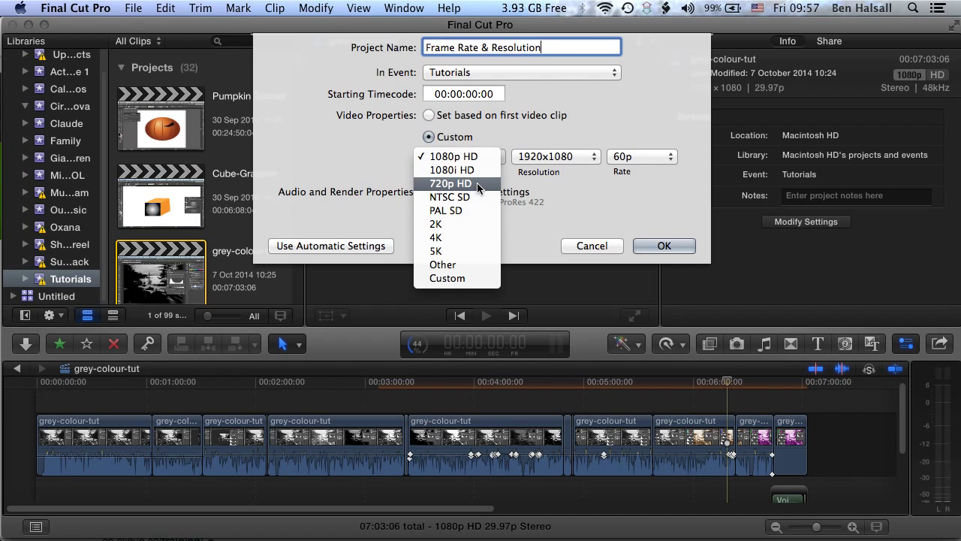
click(456, 158)
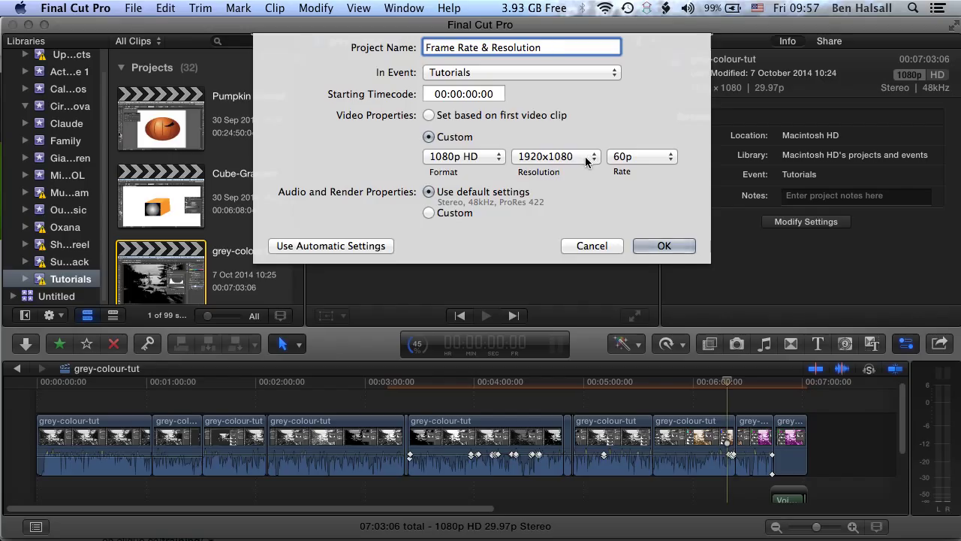
click(589, 158)
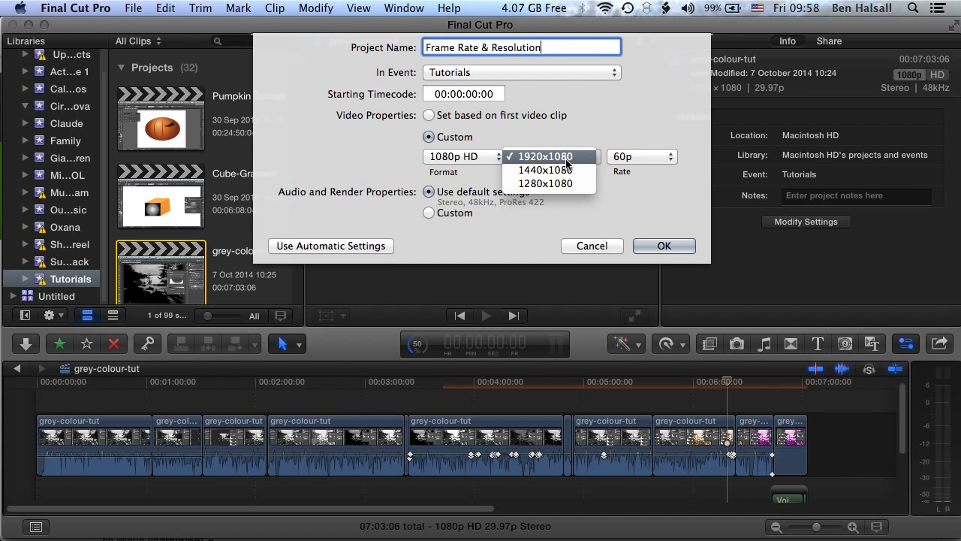
click(597, 137)
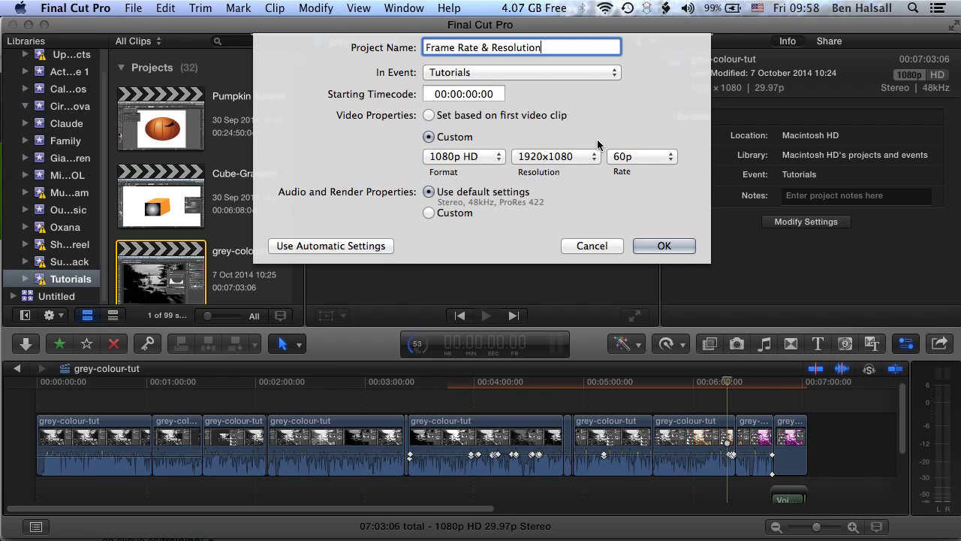
Step: Keep the 60p frame rate and confirm with OK to create the 1080p HD project
click(666, 157)
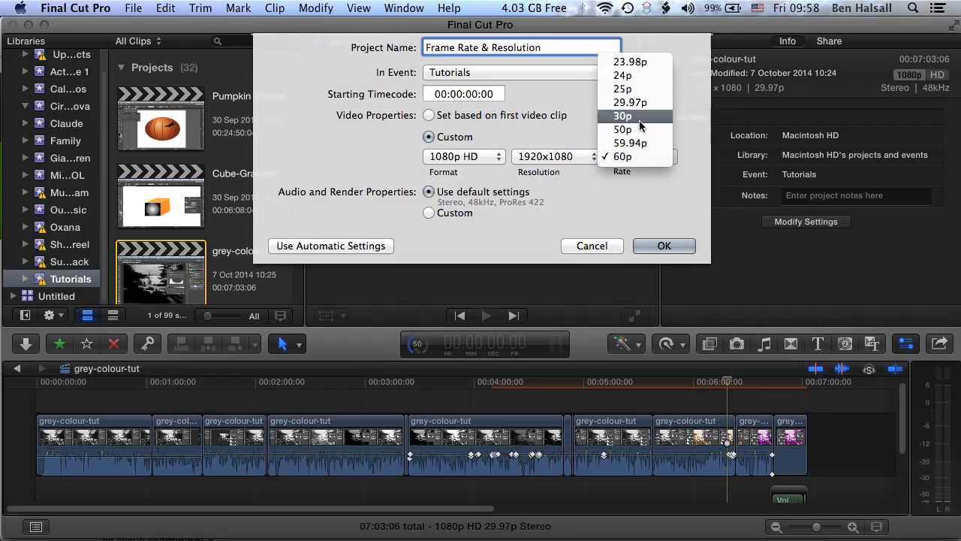
key(Escape)
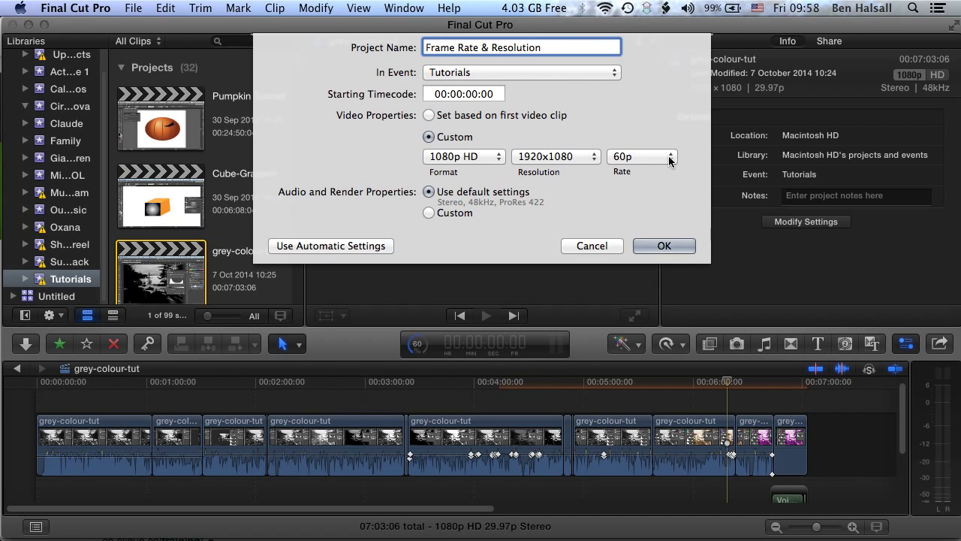
click(670, 159)
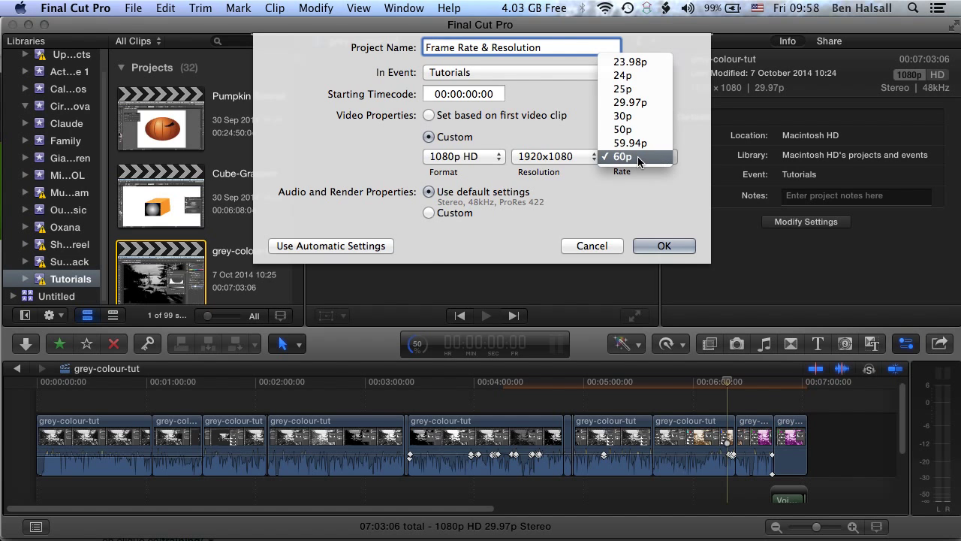
click(638, 156)
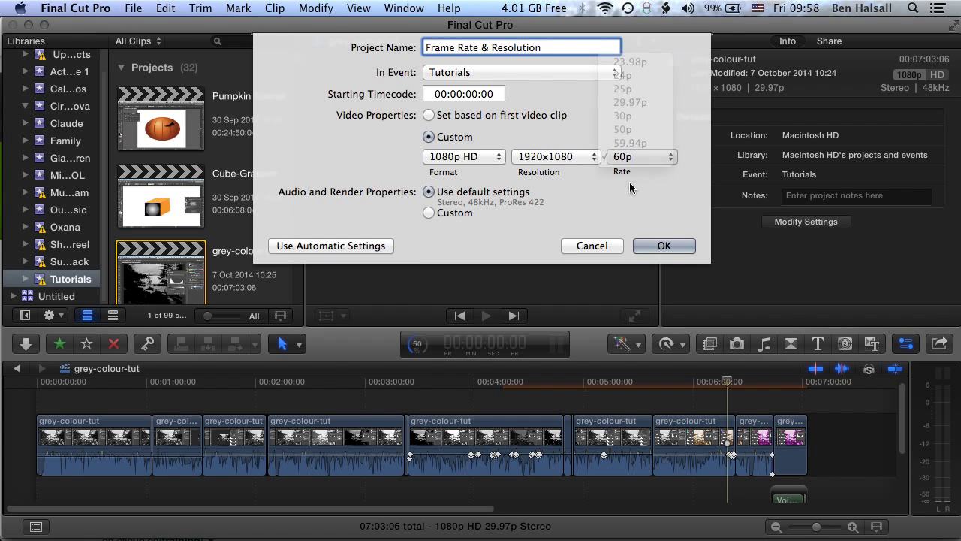
click(672, 246)
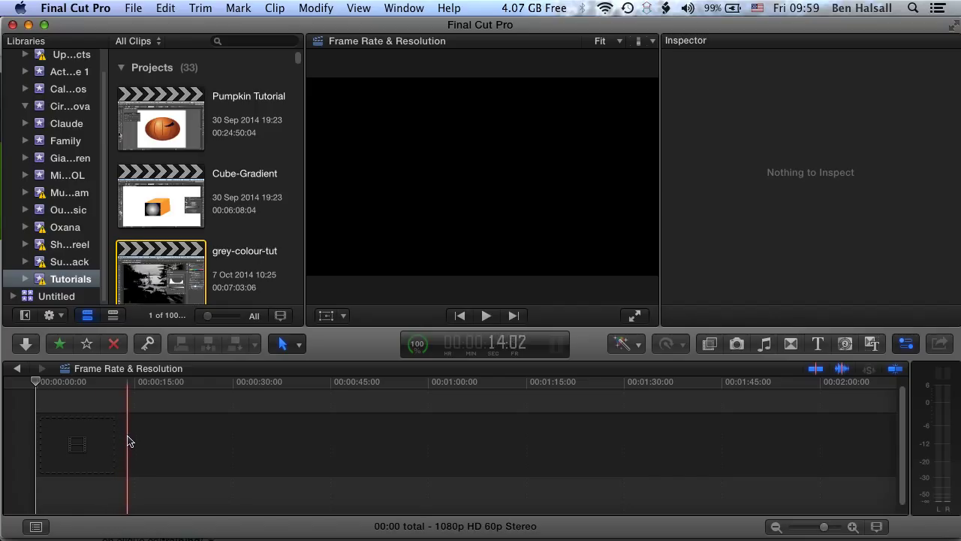
Step: Drag screen-capture-60fps.mov from the Finder Desktop into the Final Cut Pro timeline
key(super+Tab)
key(super+Tab)
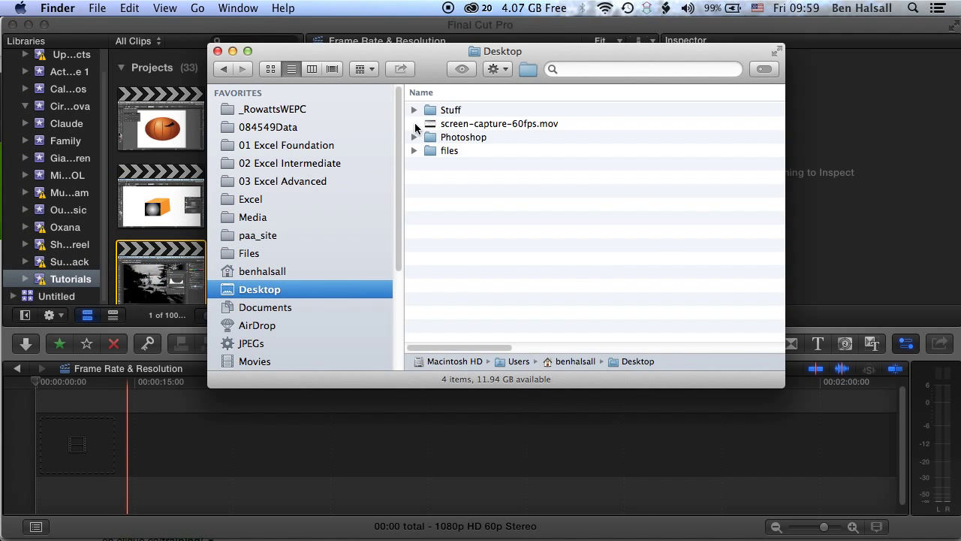
click(427, 125)
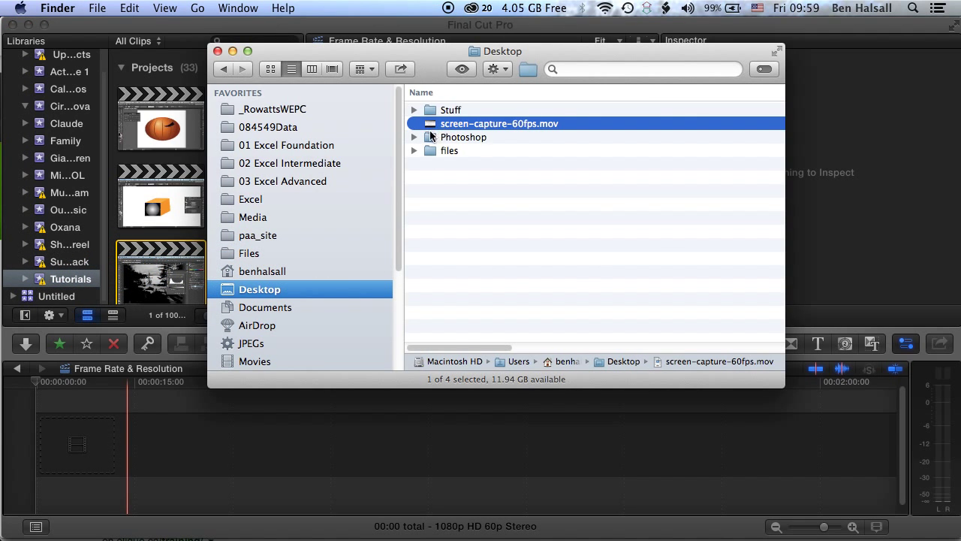
drag(434, 126, 87, 446)
click(263, 27)
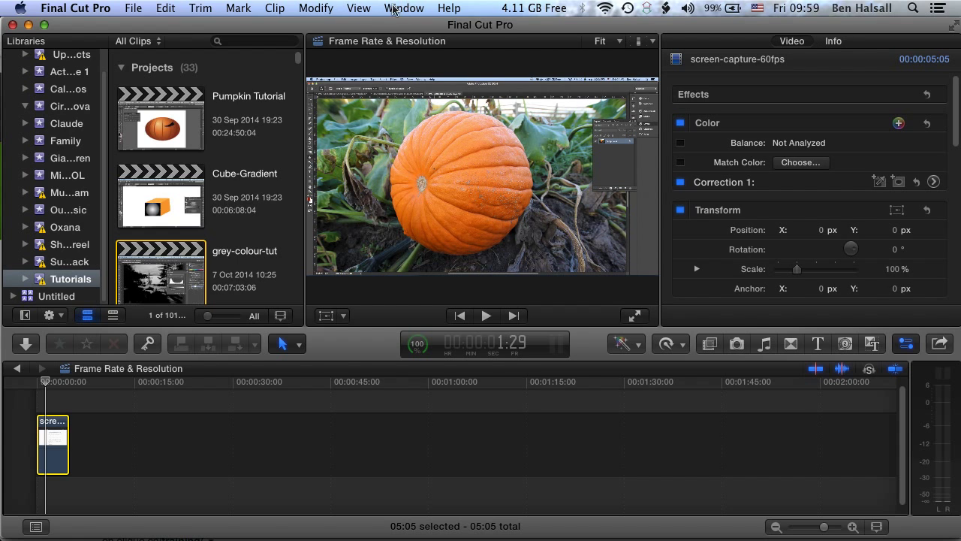
Step: Show the clip's Info inspector and scroll through its 1920x1080, 60p, H.264 details
click(404, 9)
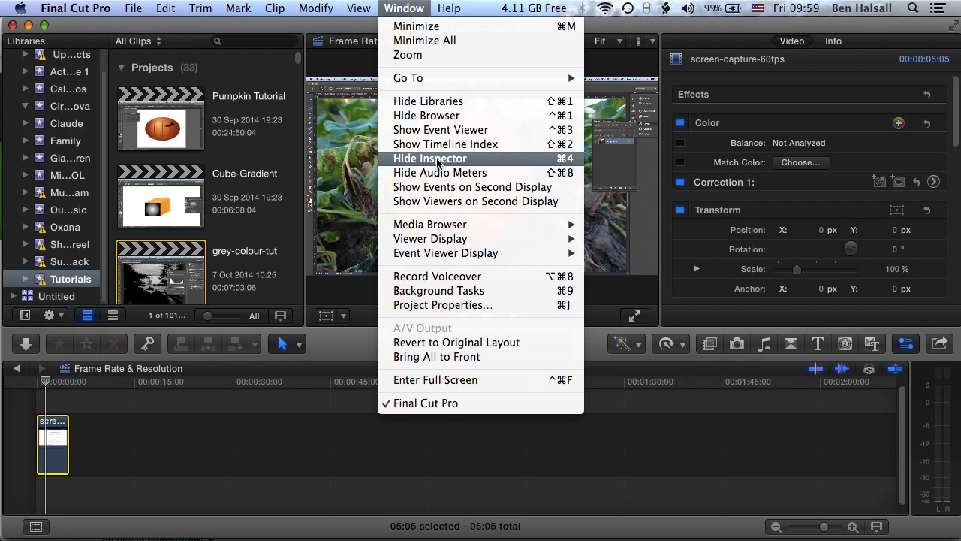
click(790, 46)
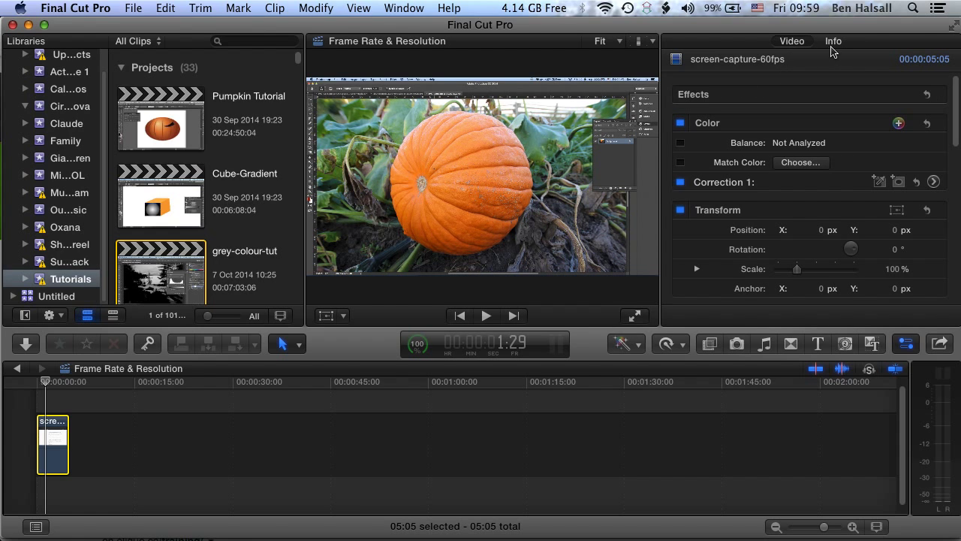
click(834, 44)
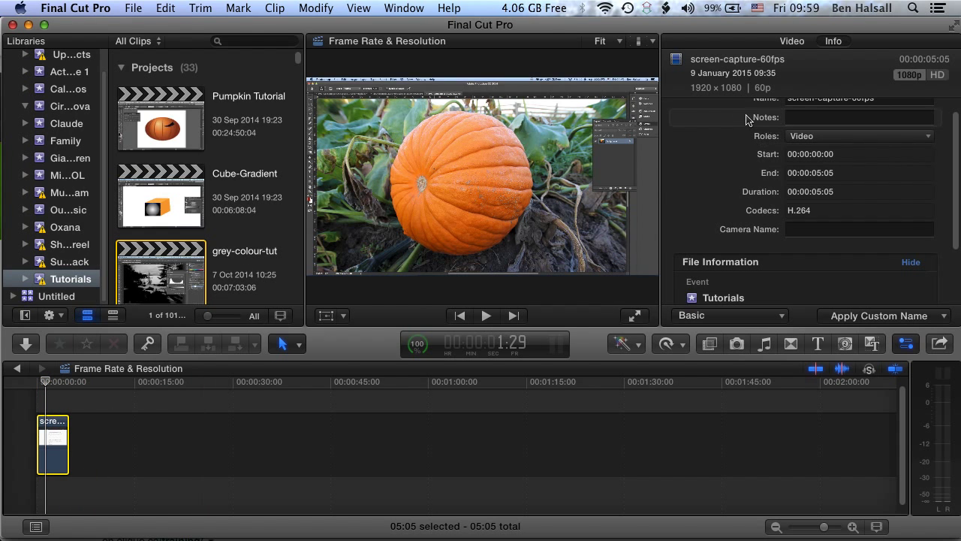
drag(956, 132, 955, 118)
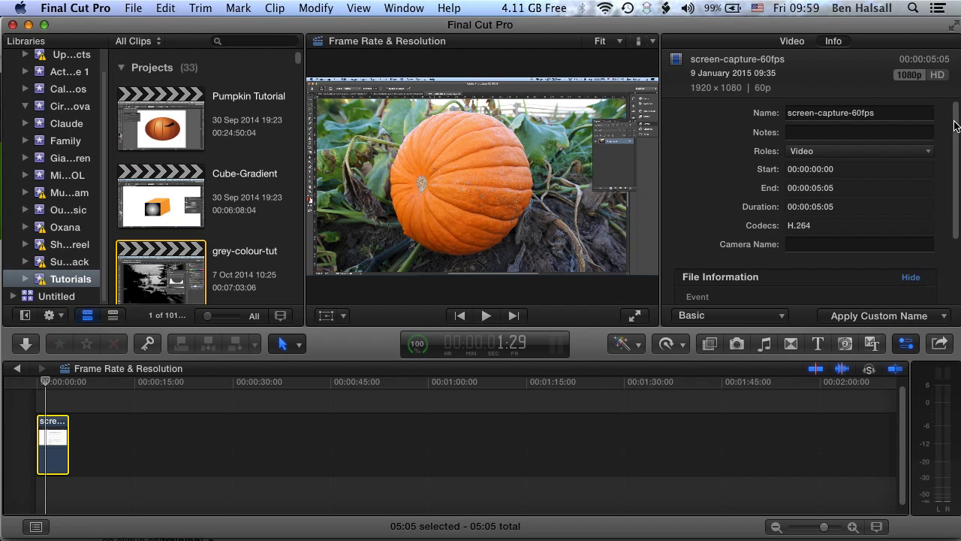
drag(957, 126, 959, 193)
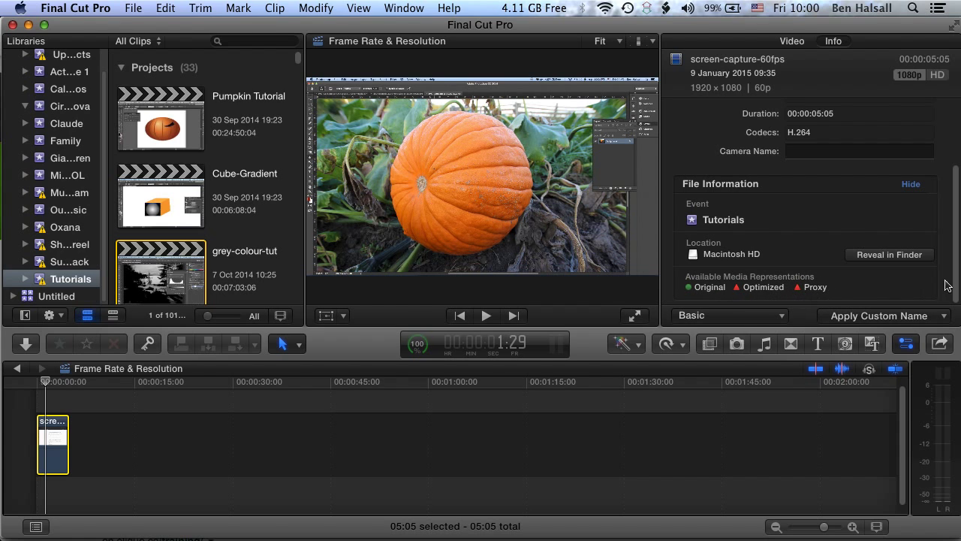
drag(952, 276, 959, 175)
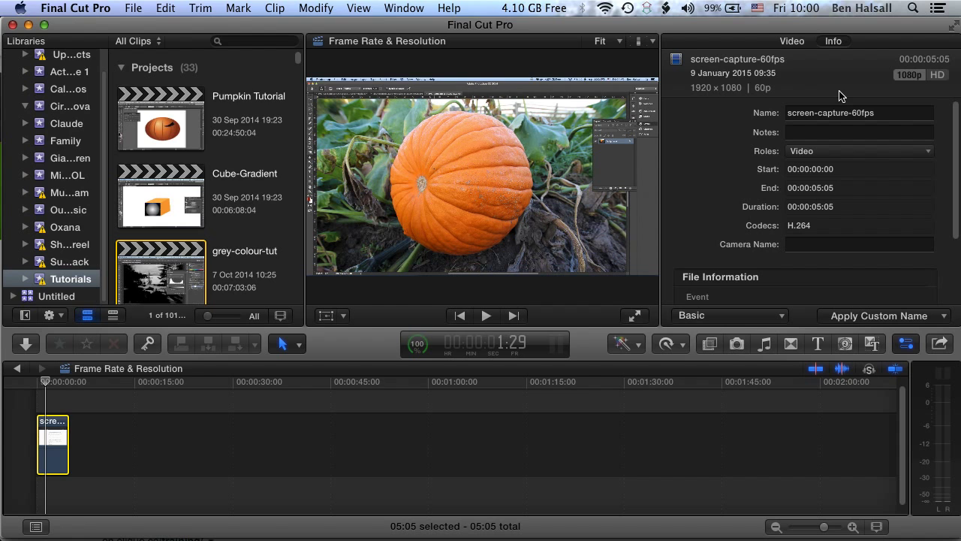
Step: Select the Frame Rate & Resolution project in the Tutorials library to show its 1080p, 60p properties
click(42, 281)
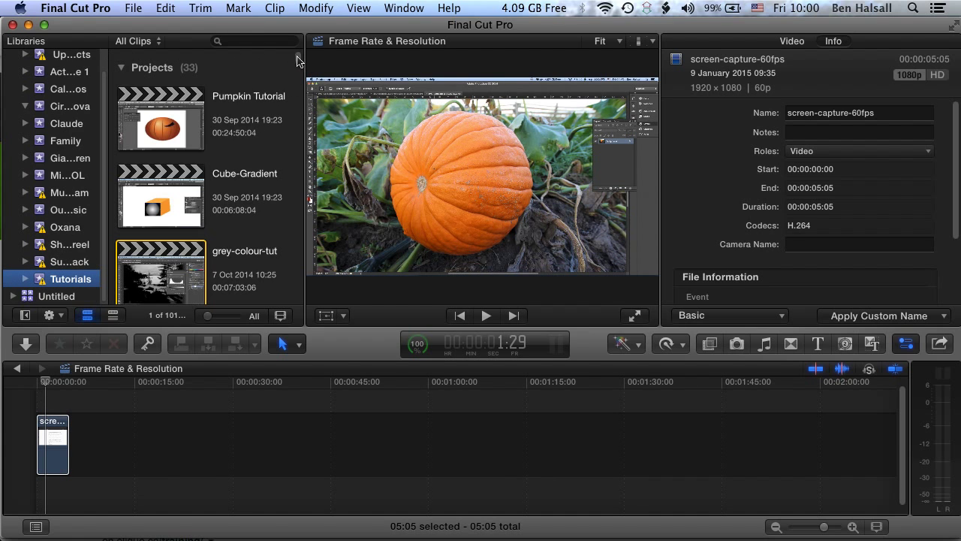
scroll(297, 60, down, 10)
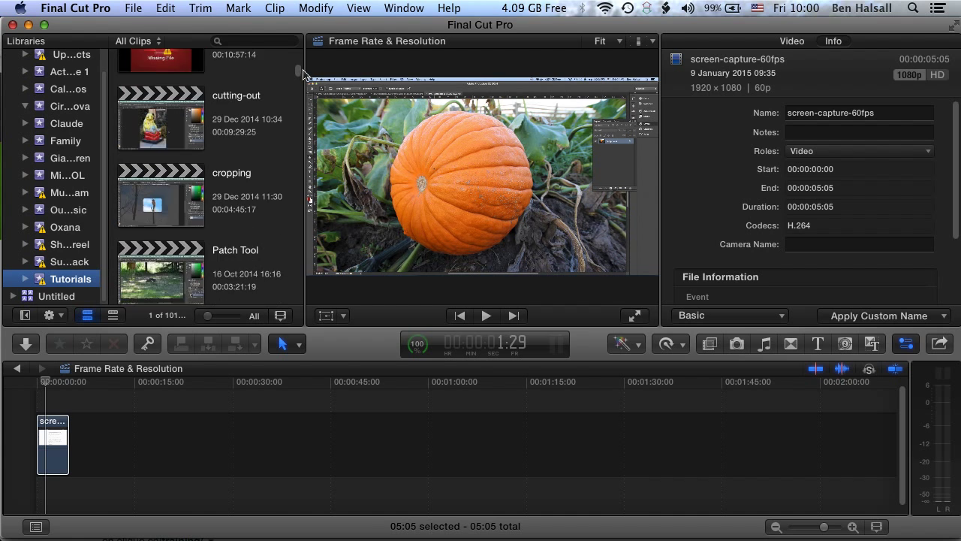
scroll(303, 73, down, 10)
scroll(311, 81, up, 2)
scroll(312, 83, down, 10)
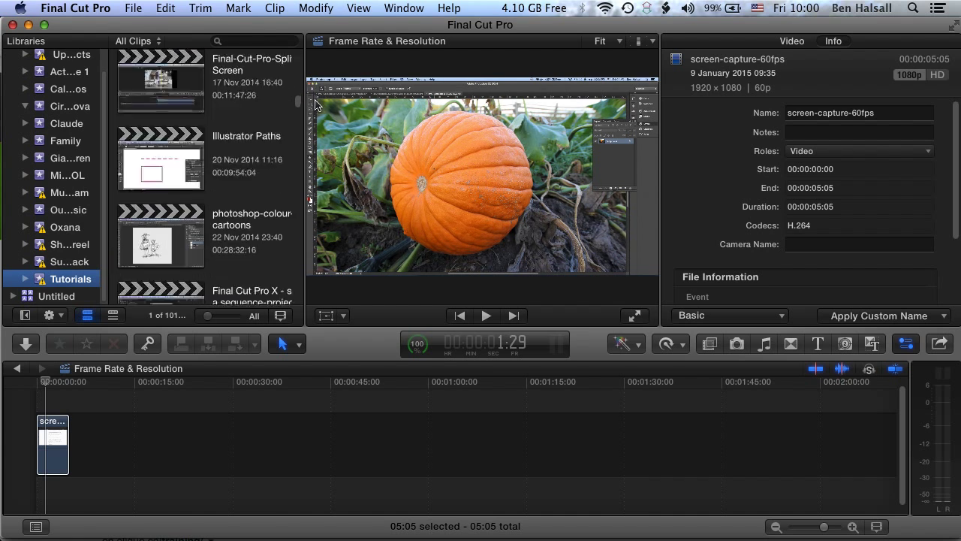
scroll(315, 105, down, 15)
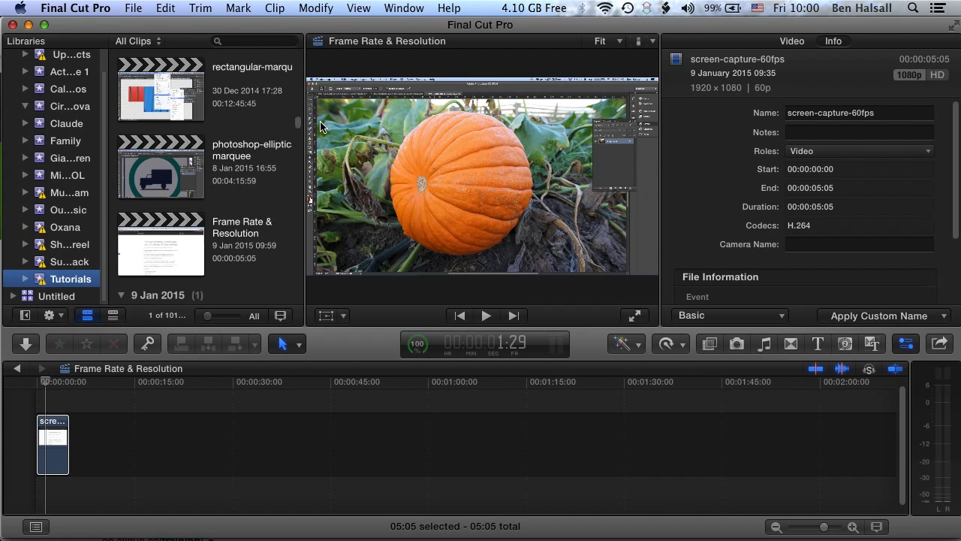
scroll(320, 126, down, 2)
scroll(321, 126, up, 2)
click(164, 229)
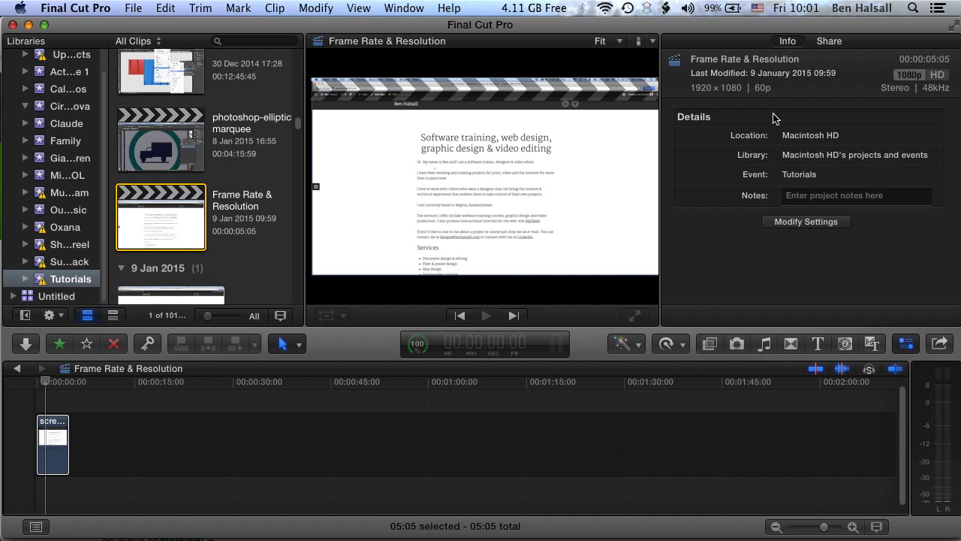
Step: Compare against the timeline clip's info, then return to the project's details
click(53, 443)
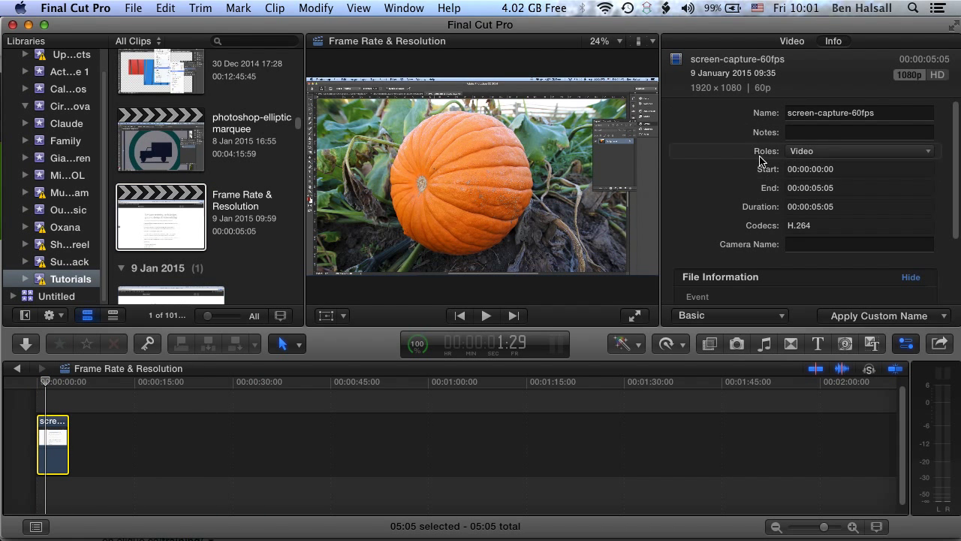
mouse_move(957, 174)
mouse_down()
mouse_move(960, 215)
mouse_move(958, 174)
mouse_up()
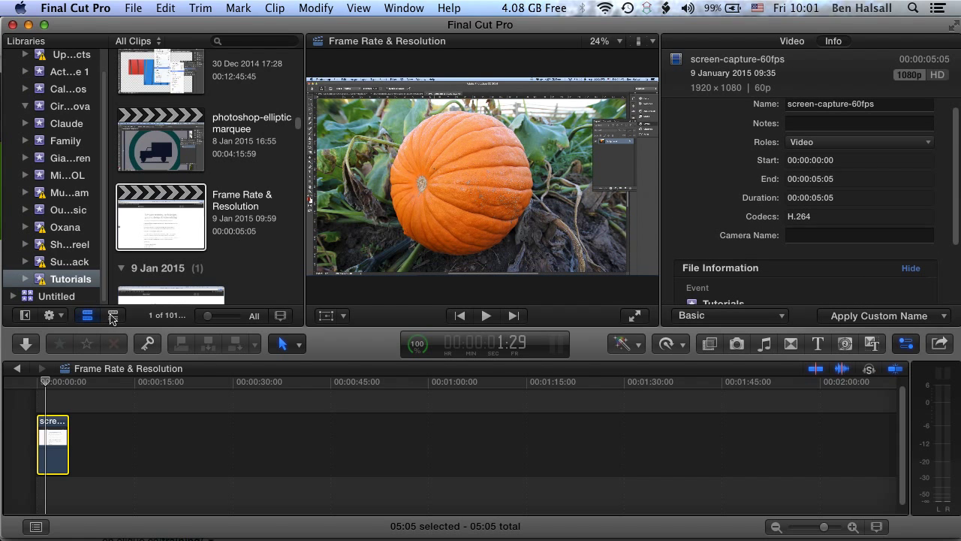
click(152, 212)
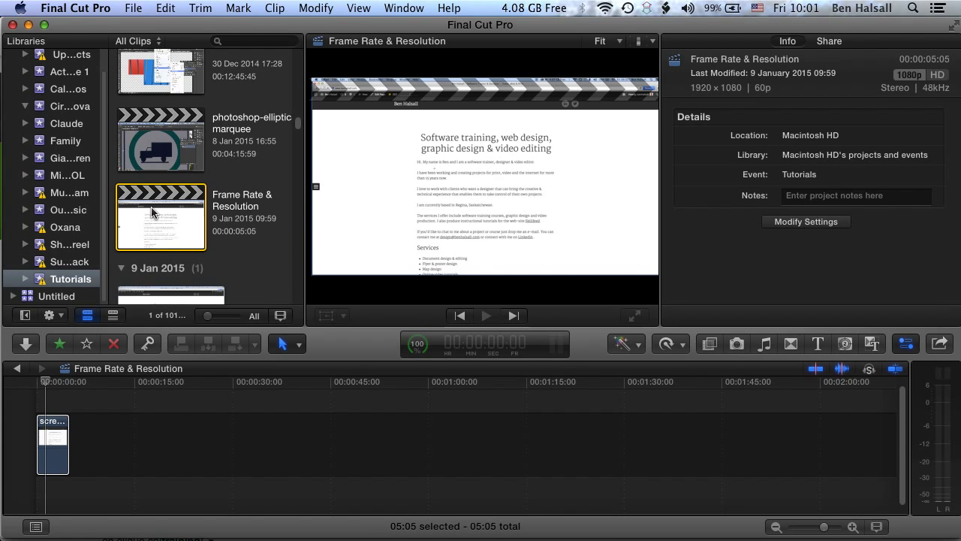
Step: Open Modify Settings, switch the format to 720p HD and keep the 60p rate
click(815, 227)
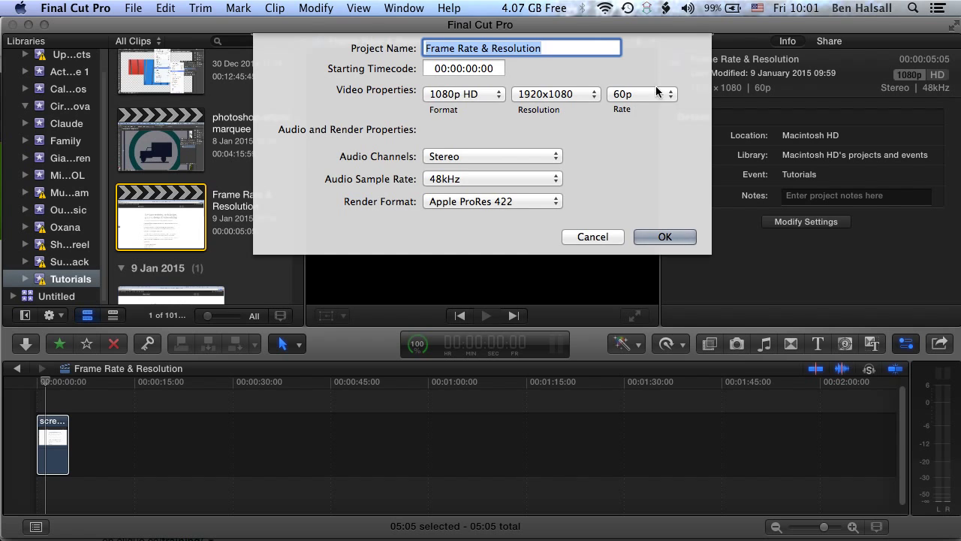
click(497, 98)
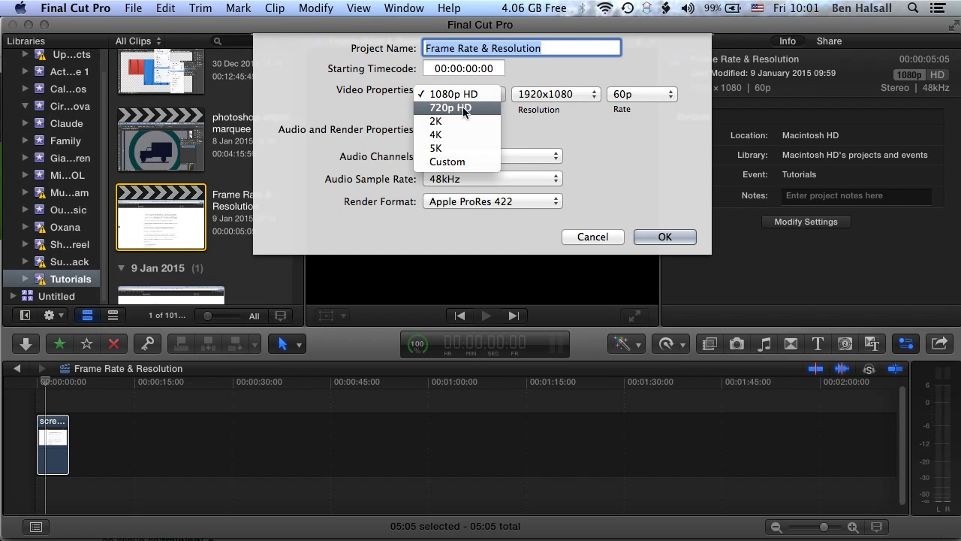
click(462, 107)
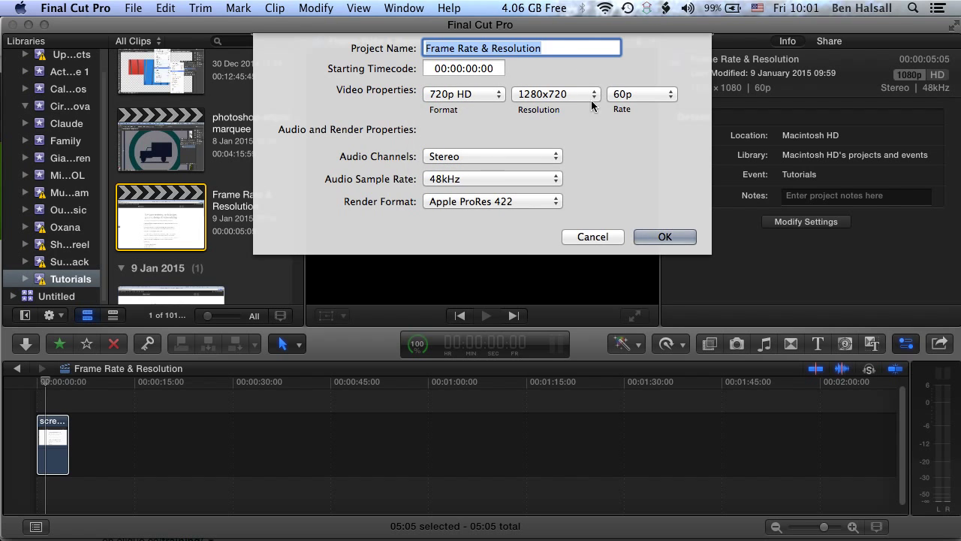
click(640, 95)
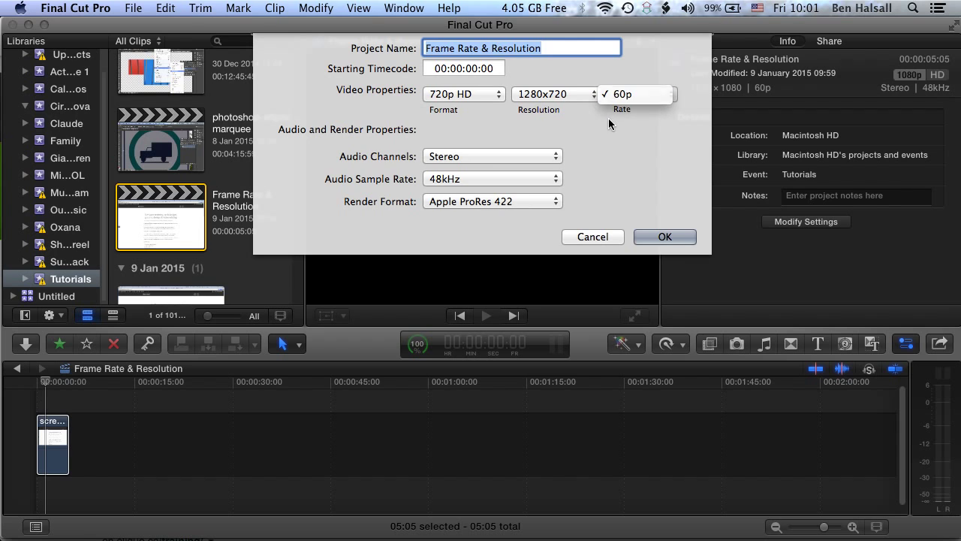
click(608, 118)
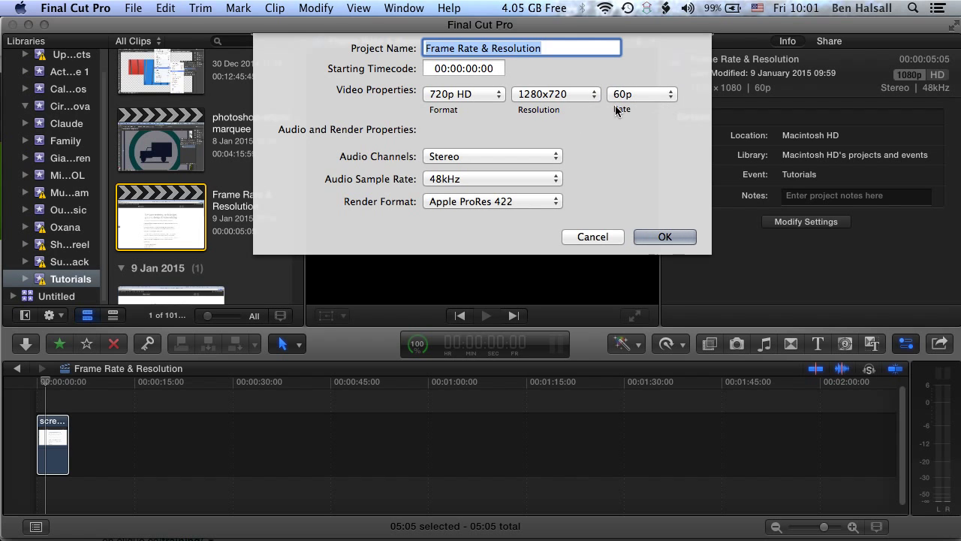
click(633, 93)
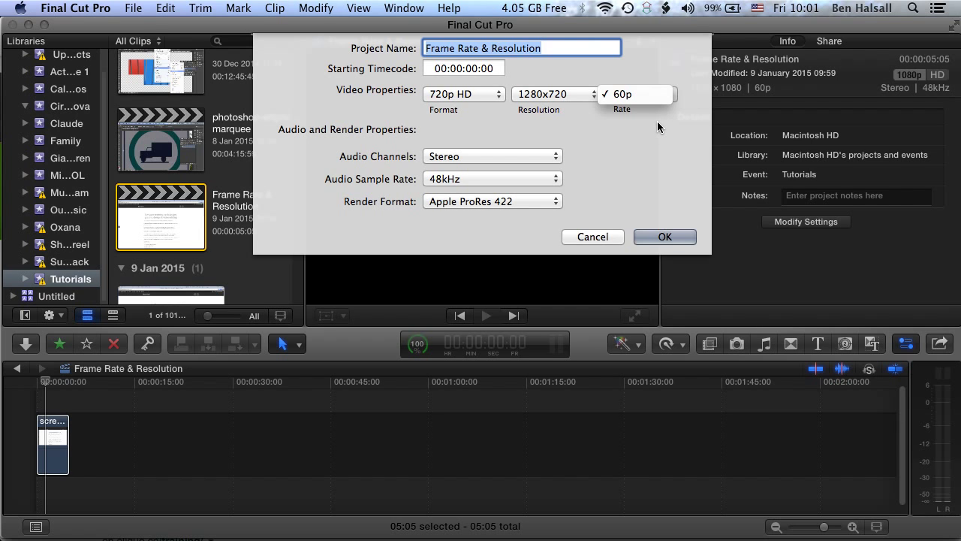
click(657, 120)
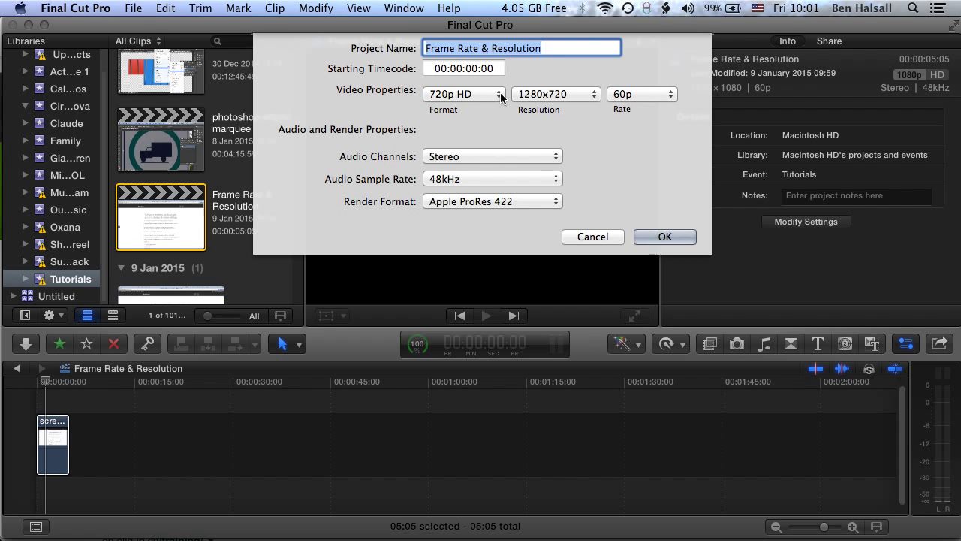
Step: Briefly revert to 1080p to compare options, then choose 720p HD again at 1280x720
click(497, 95)
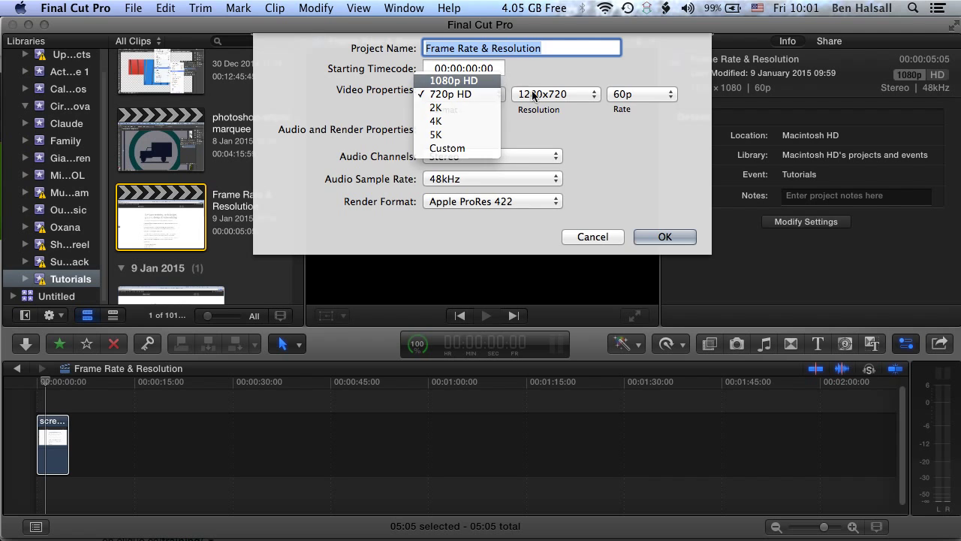
click(485, 81)
click(667, 94)
click(563, 96)
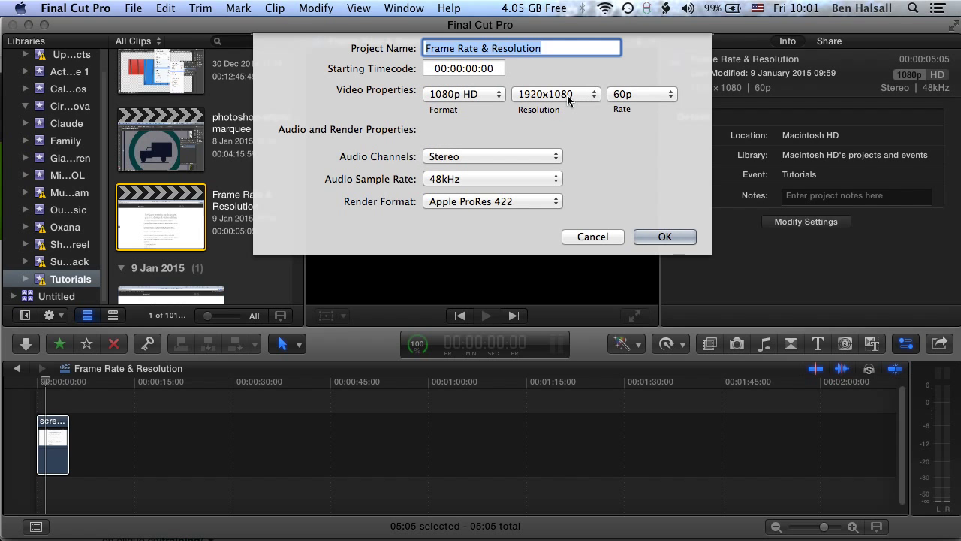
click(547, 96)
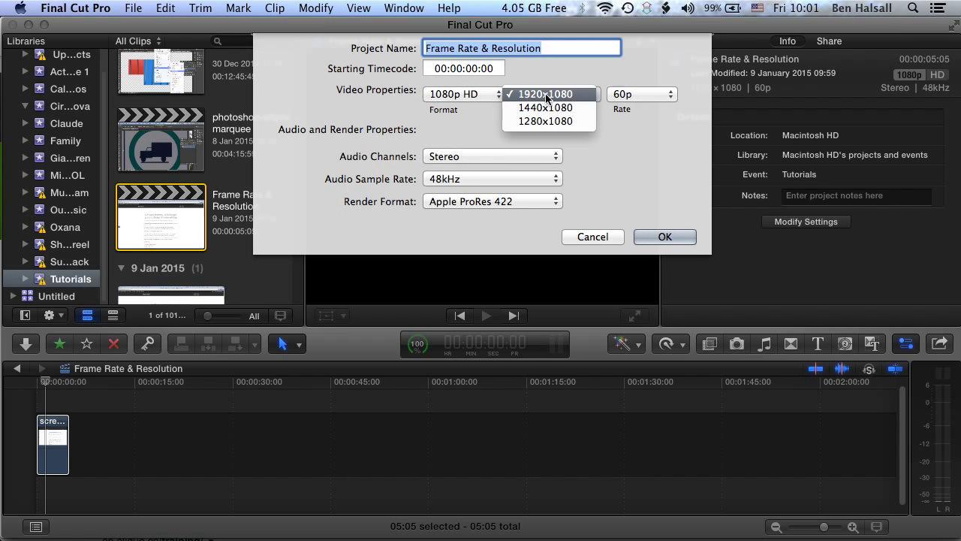
click(489, 95)
click(494, 95)
click(488, 110)
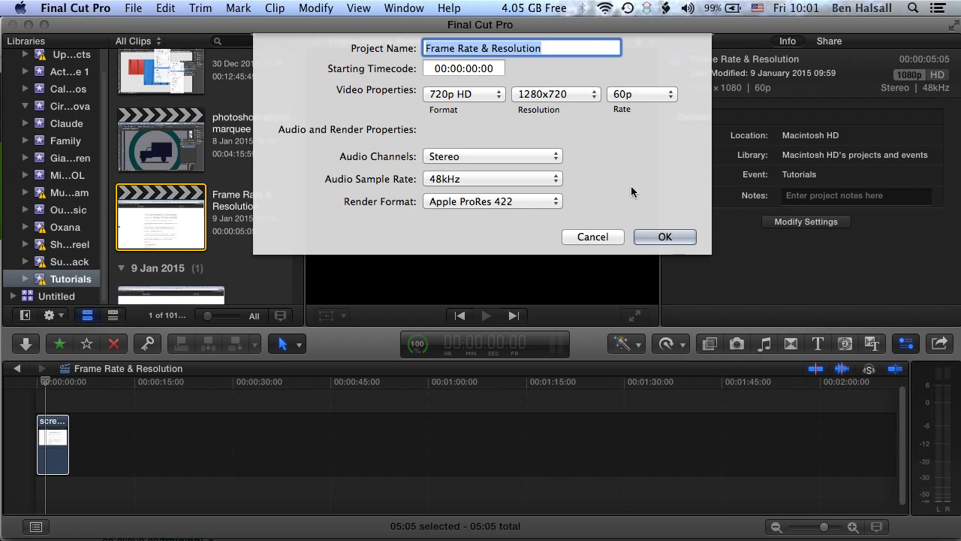
Step: Apply the 720p HD, 1280x720, 60p settings with OK and reselect the project to verify
click(671, 239)
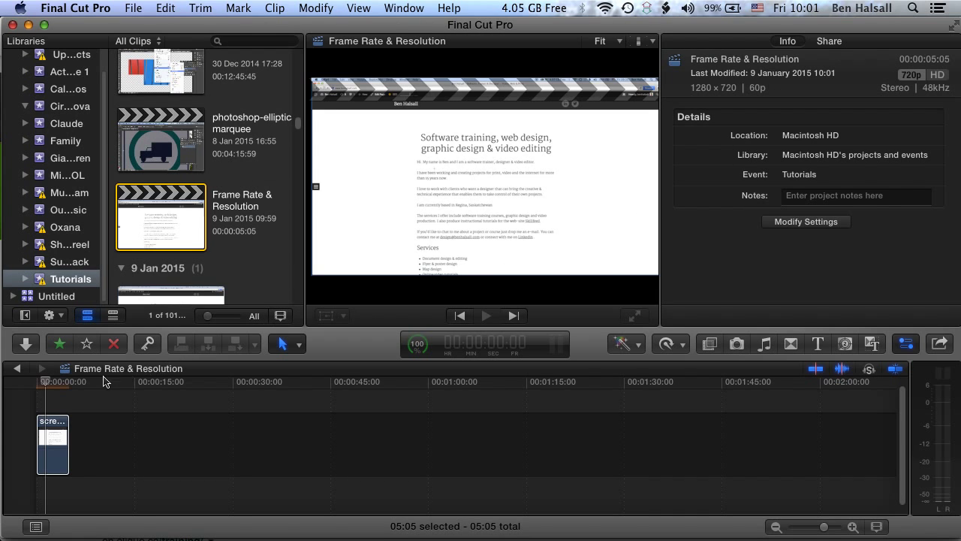
click(66, 422)
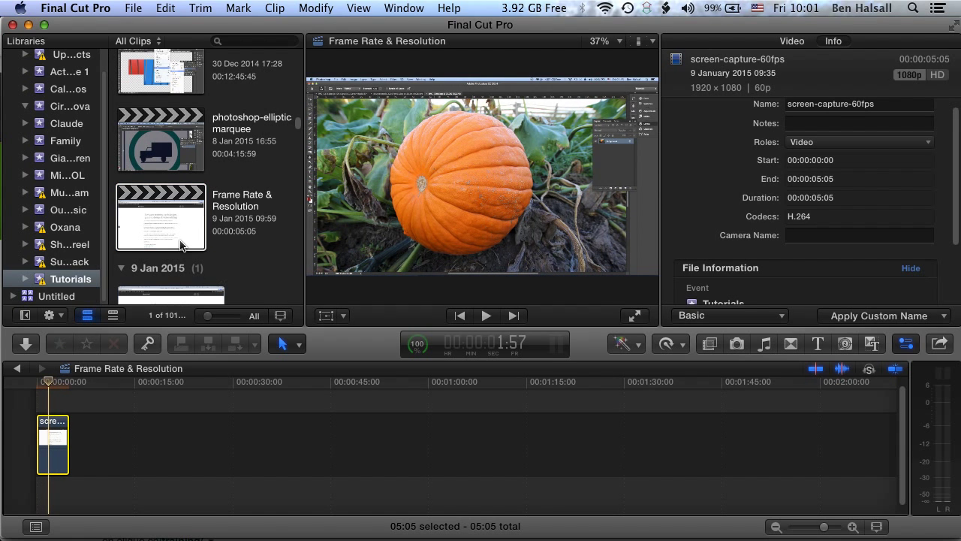
click(169, 210)
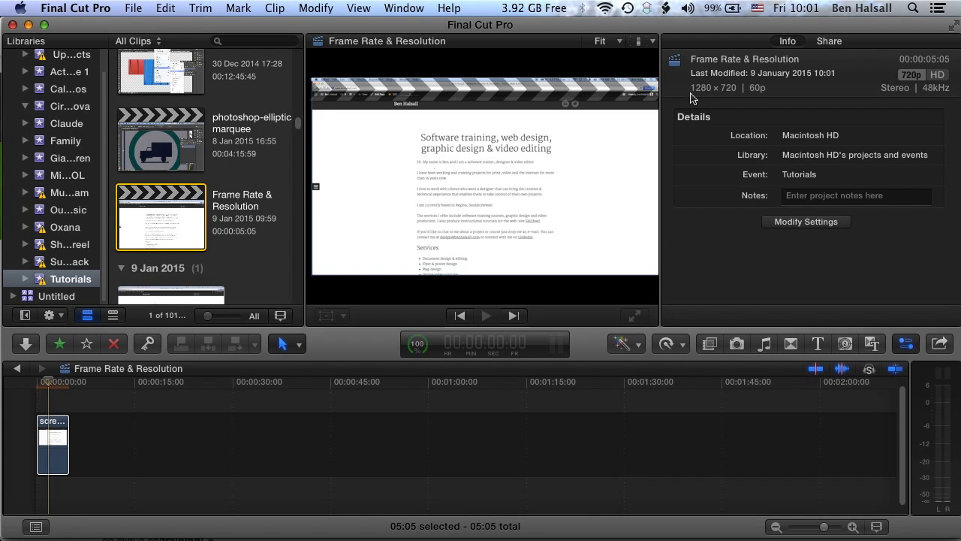